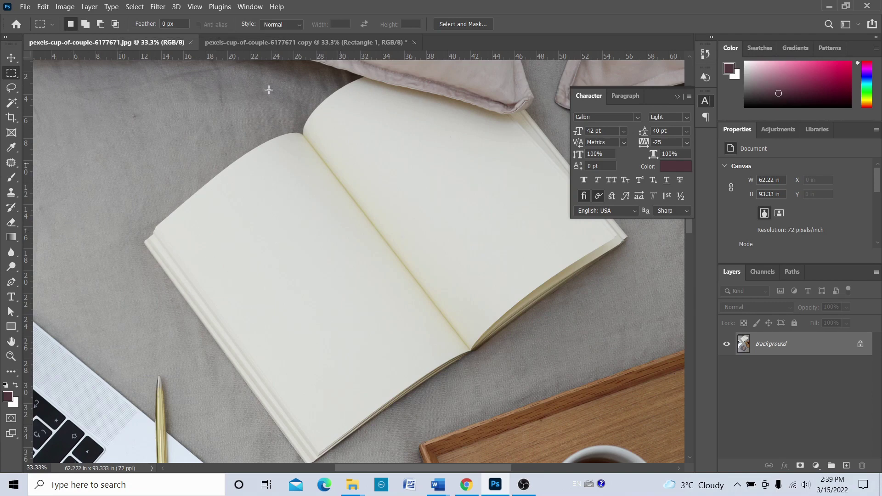
# Switch to the 'pexels-cup-of-couple-6177671 copy' document tab
pyautogui.click(262, 42)
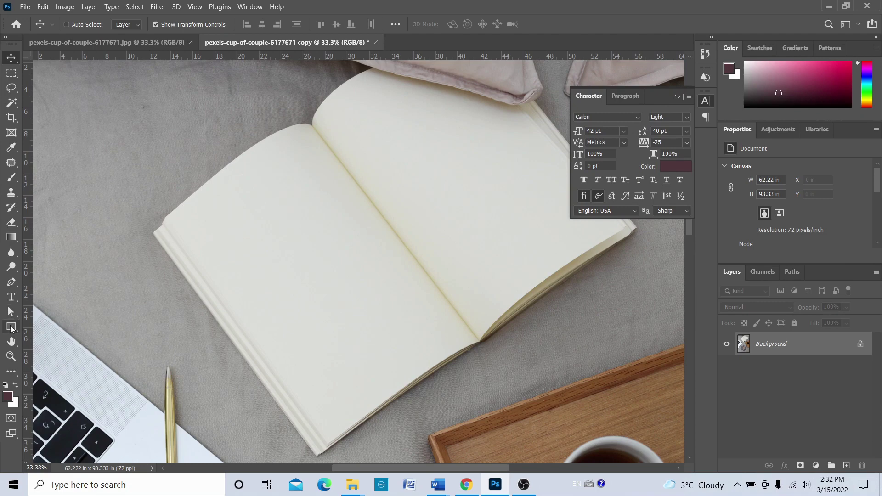
# Set the Rectangle tool to Shape mode with a white fill, and check the stroke setting
pyautogui.click(11, 327)
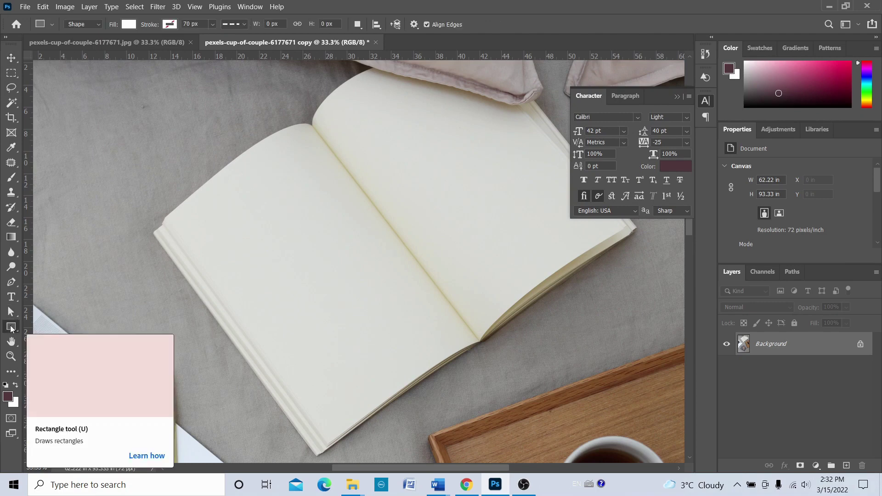
pyautogui.click(99, 24)
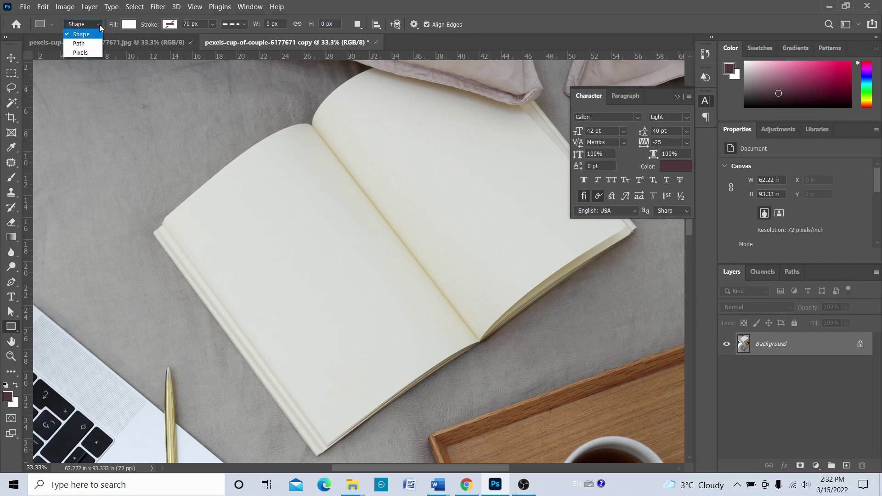
pyautogui.click(92, 32)
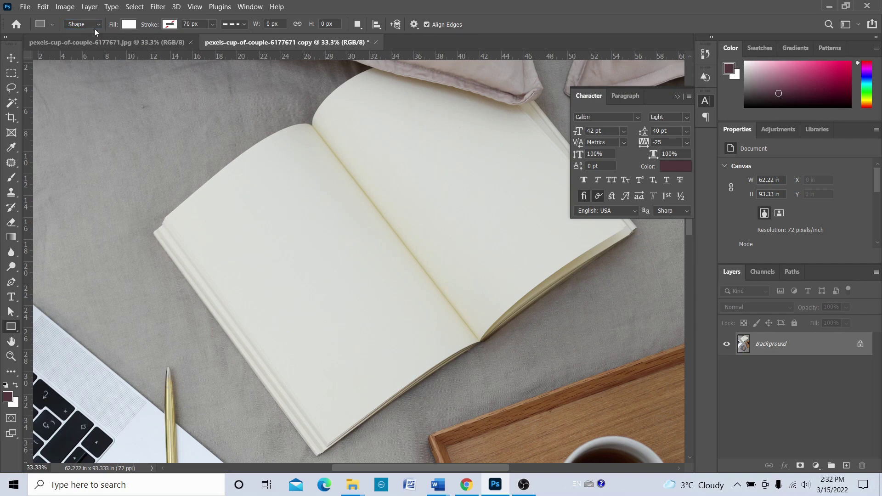
pyautogui.click(94, 27)
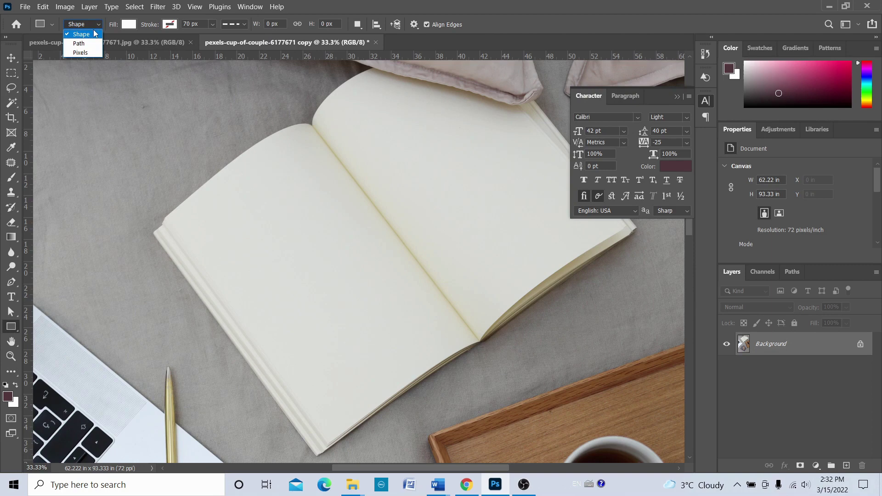
pyautogui.click(94, 28)
pyautogui.click(133, 26)
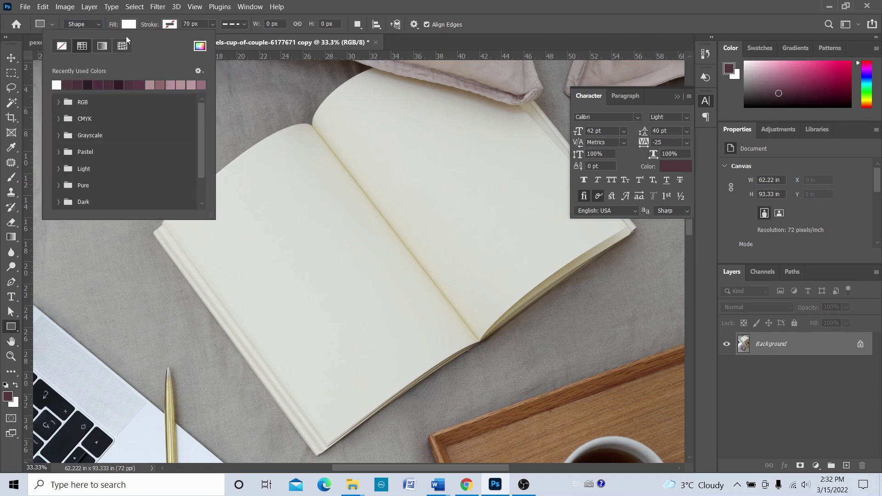
pyautogui.click(170, 25)
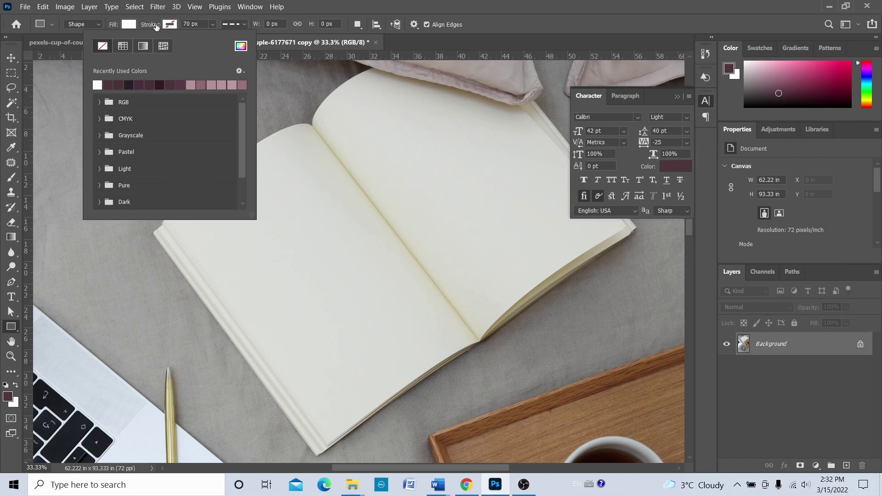
pyautogui.click(165, 26)
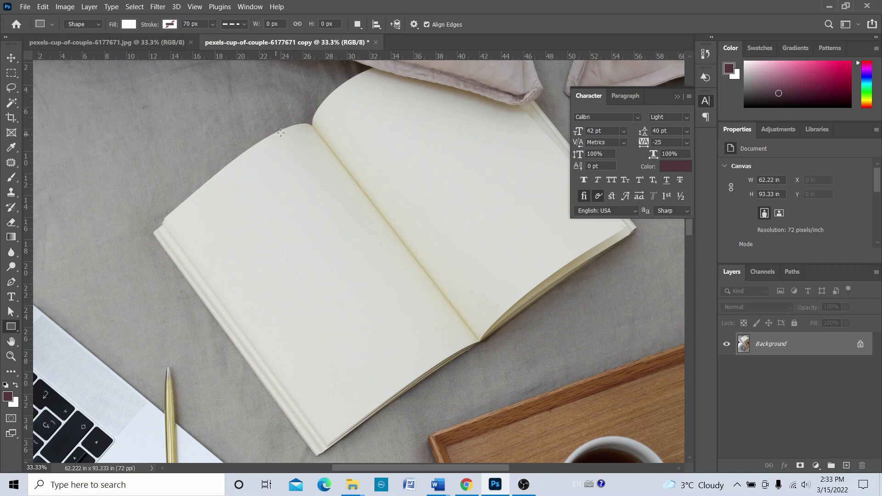
# Draw Rectangle 1, a white block about 18.47 × 25.46 in, across the notebook's middle
pyautogui.moveTo(287, 130); pyautogui.dragTo(491, 409)
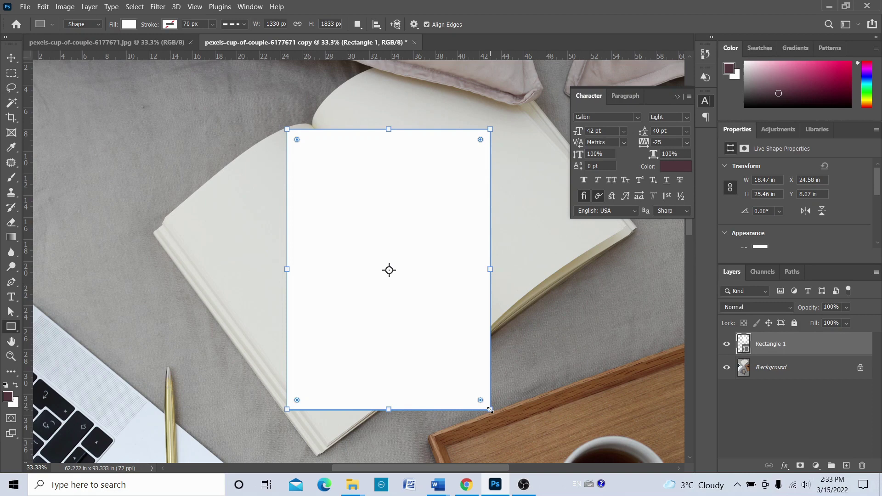
pyautogui.click(14, 62)
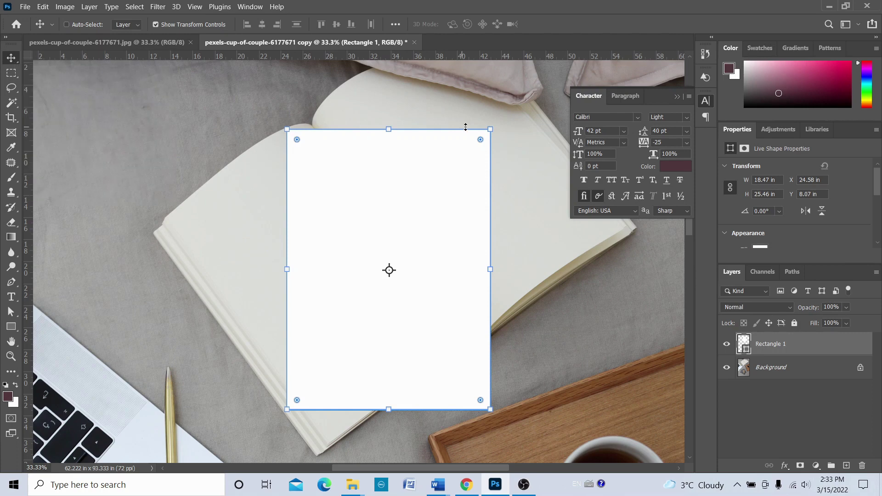
# Rotate Rectangle 1 to about -35.92°, move it over the left page, and narrow it to 86.57% width
pyautogui.moveTo(494, 129); pyautogui.dragTo(399, 110)
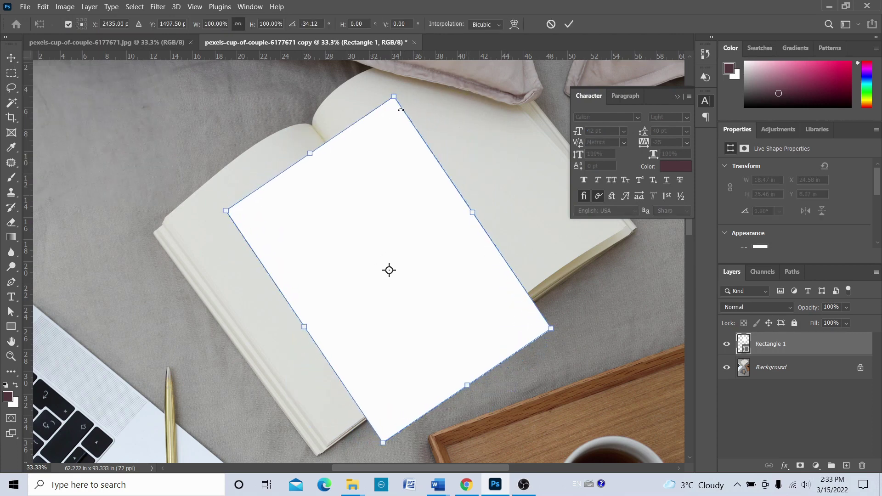
pyautogui.moveTo(357, 189); pyautogui.dragTo(291, 199)
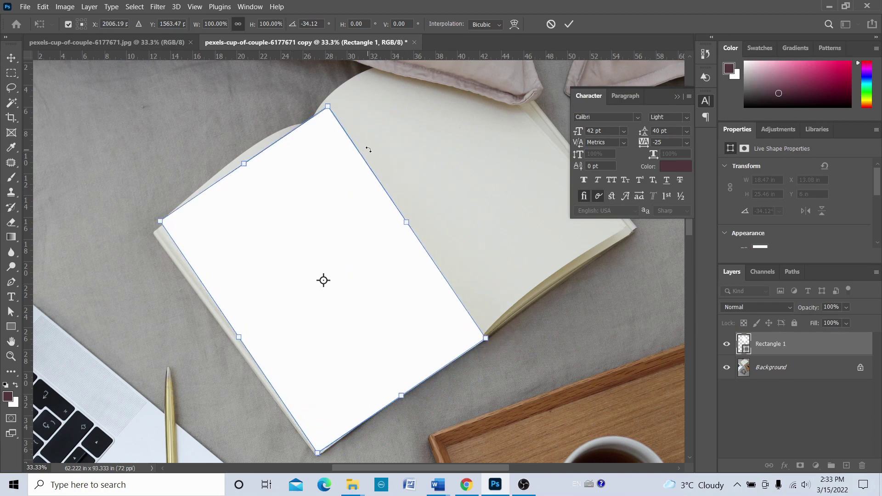
pyautogui.moveTo(365, 146); pyautogui.dragTo(363, 149)
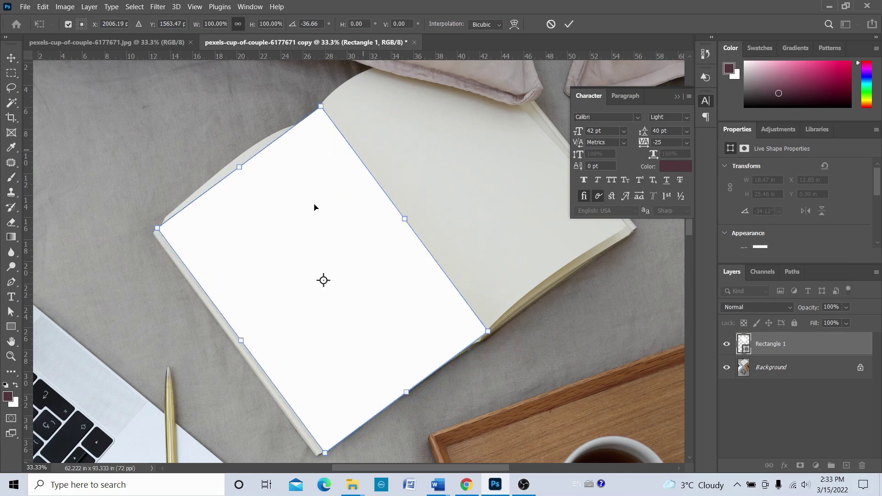
pyautogui.moveTo(316, 206)
pyautogui.mouseDown()
pyautogui.moveTo(326, 193)
pyautogui.moveTo(317, 195)
pyautogui.moveTo(345, 189)
pyautogui.moveTo(321, 202)
pyautogui.mouseUp()
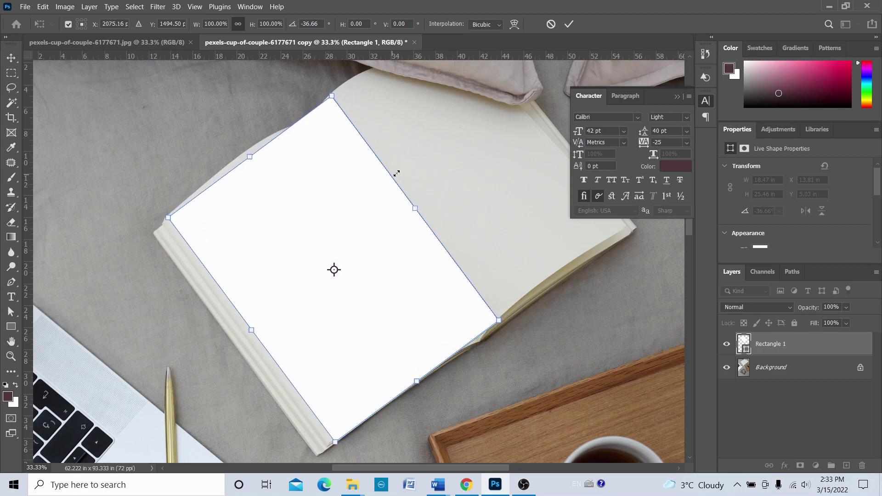
pyautogui.moveTo(400, 174); pyautogui.dragTo(401, 175)
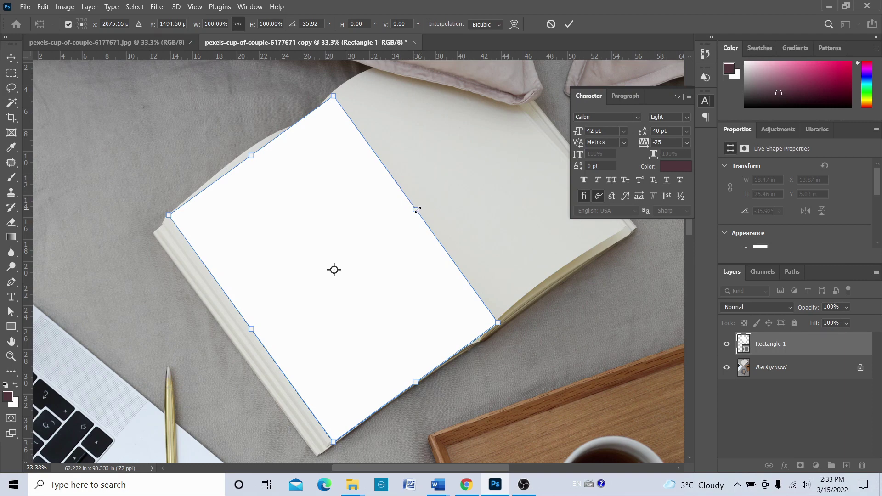
pyautogui.moveTo(416, 209); pyautogui.dragTo(394, 222)
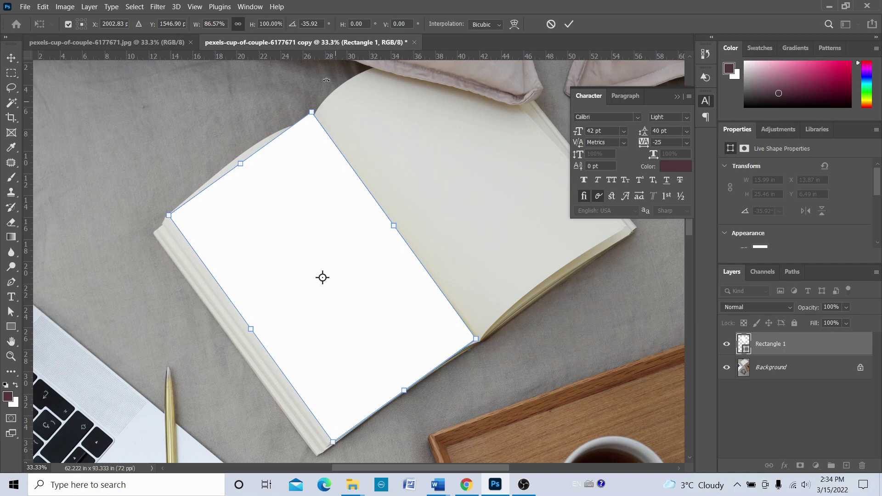
pyautogui.moveTo(319, 22); pyautogui.dragTo(299, 23)
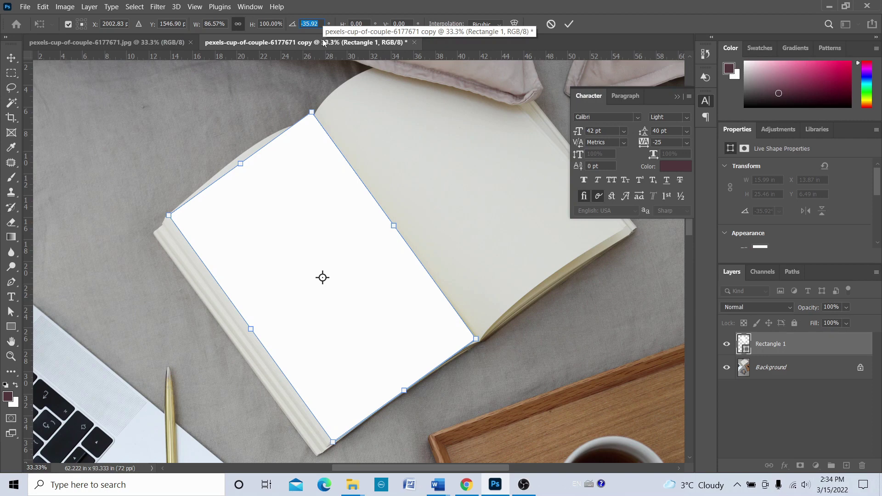
# Set the rotation to 0°, move the rectangle to X 23.12 in, Y 6.76 in, and commit
pyautogui.write('0')
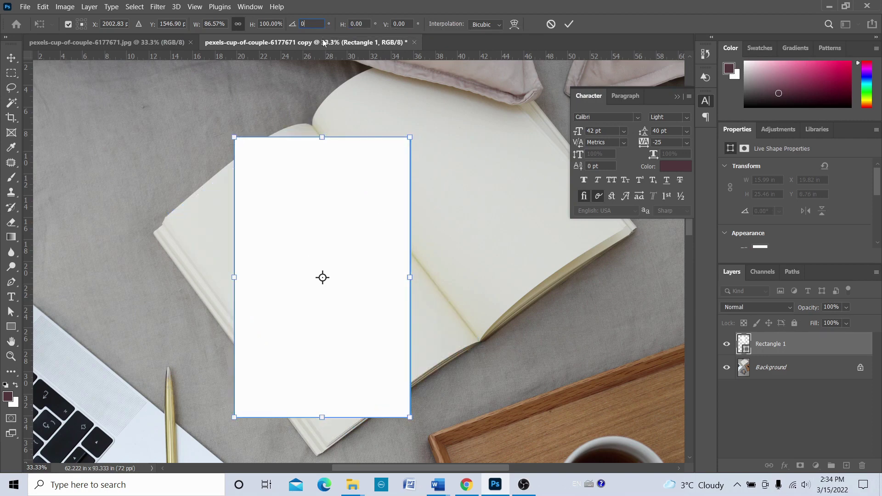
pyautogui.press('Return')
pyautogui.moveTo(345, 207); pyautogui.dragTo(380, 185)
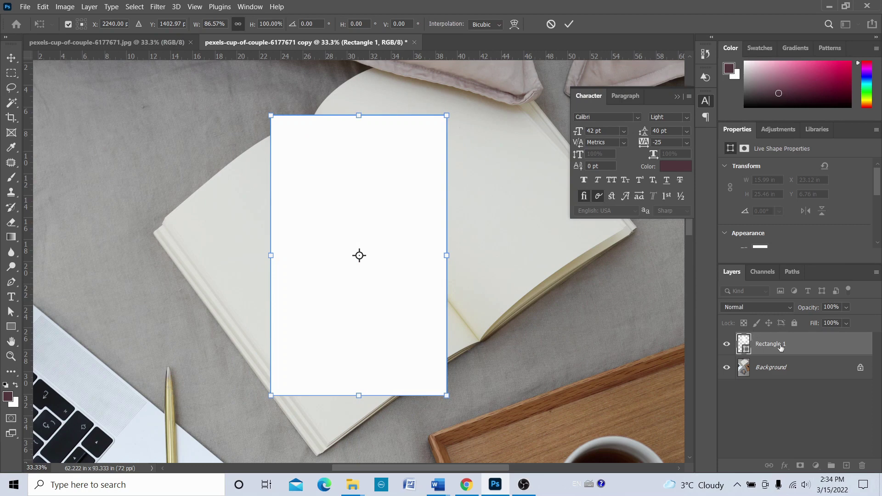
pyautogui.press('Return')
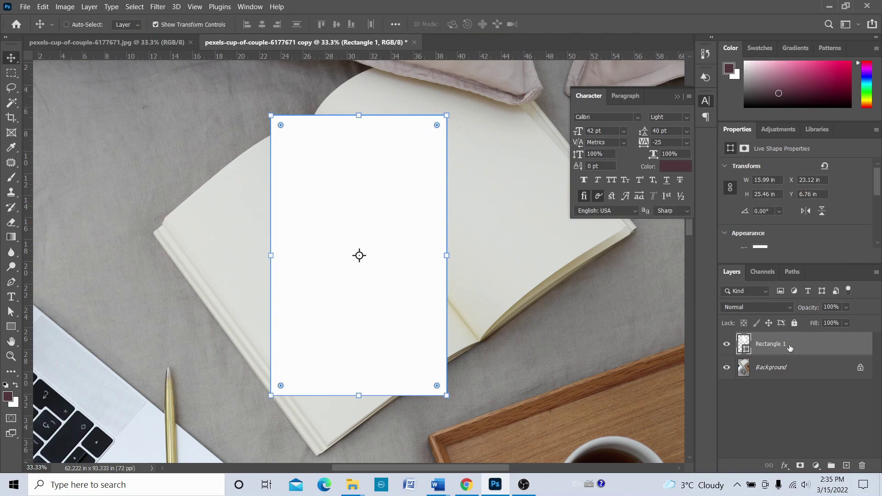
# Rasterize the Rectangle 1 shape layer
pyautogui.rightClick(789, 347)
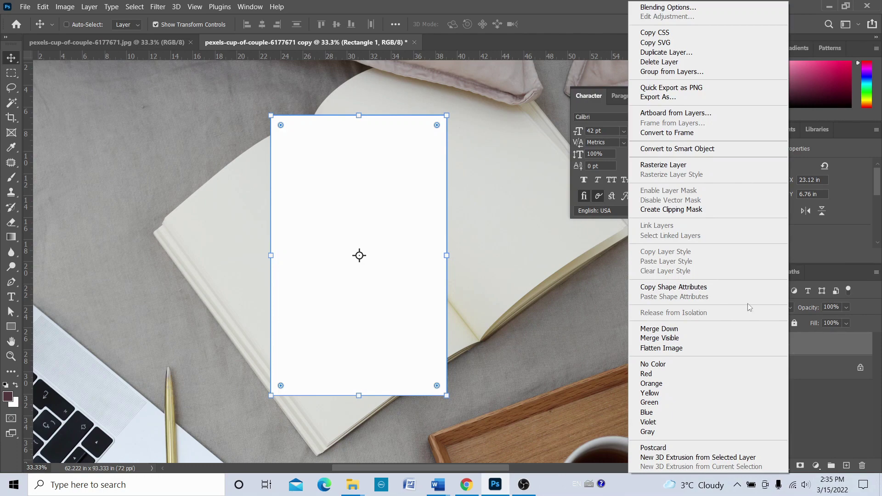
pyautogui.click(697, 166)
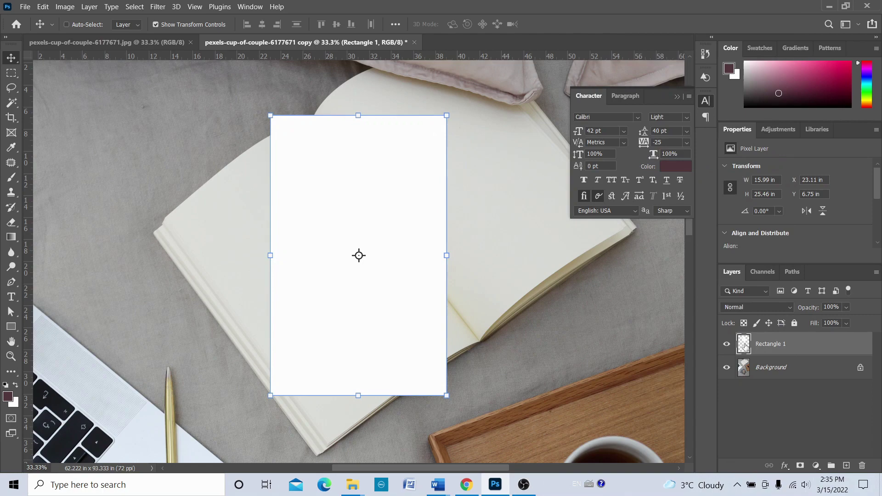
# Convert Rectangle 1 into an embedded Smart Object (Rectangle 1.psb)
pyautogui.rightClick(804, 347)
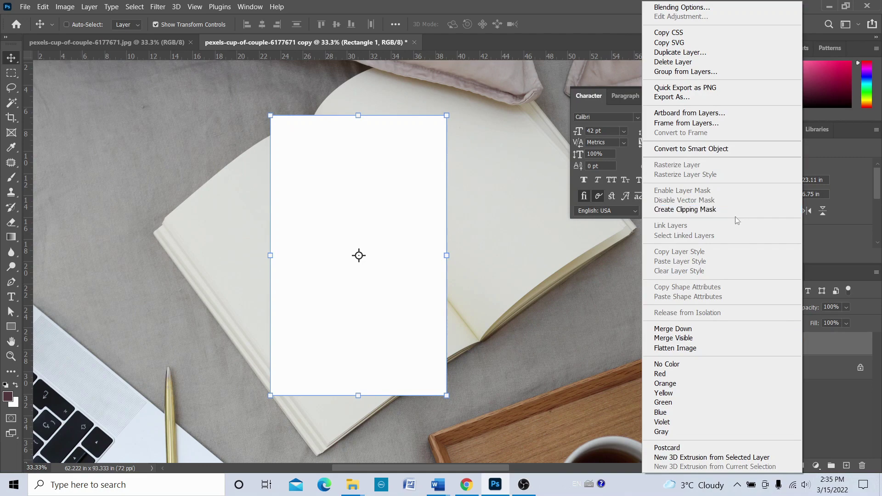
pyautogui.click(703, 155)
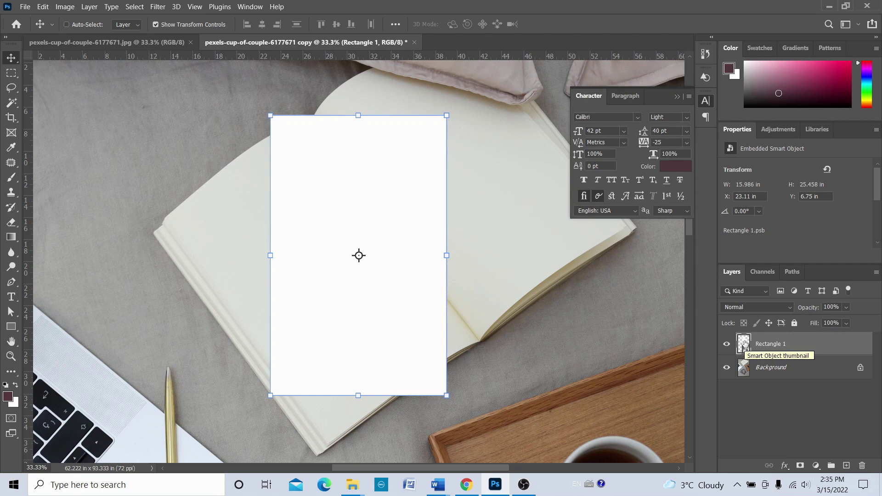
# Inside the smart object, add a text box of four pasted Lorem ipsum paragraphs in Calibri Light 42 pt
pyautogui.doubleClick(744, 344)
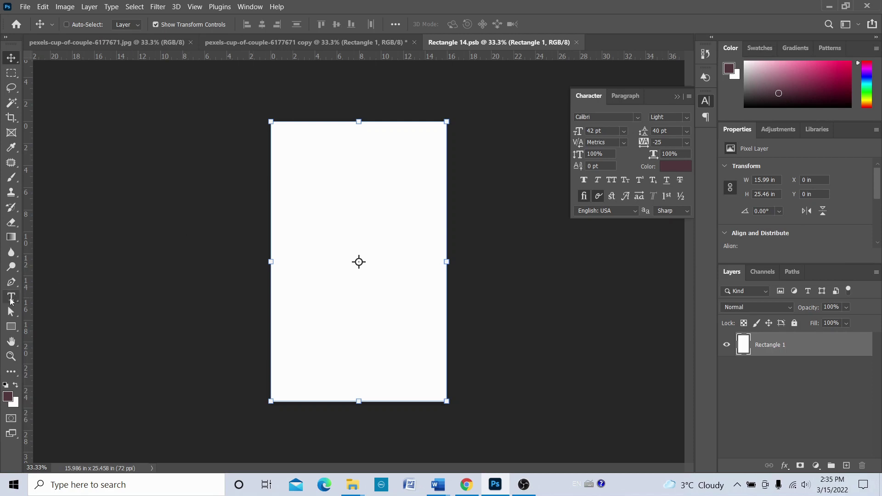
pyautogui.click(12, 297)
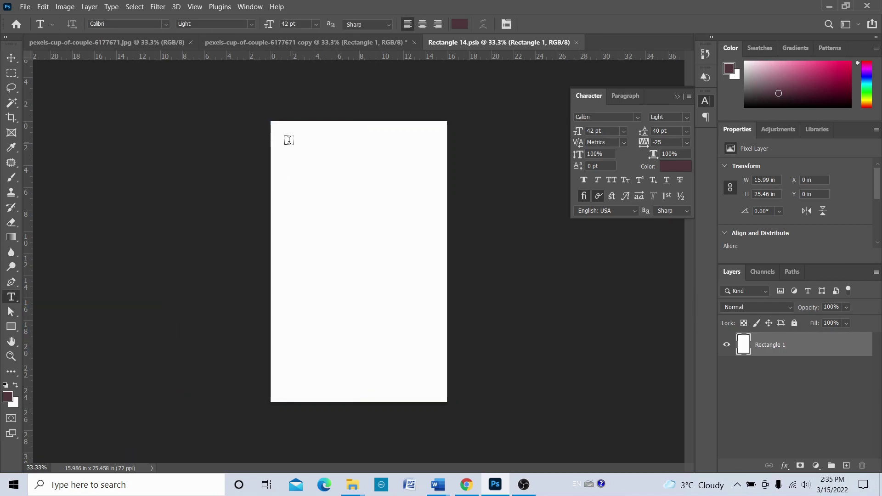
pyautogui.moveTo(289, 140); pyautogui.dragTo(427, 385)
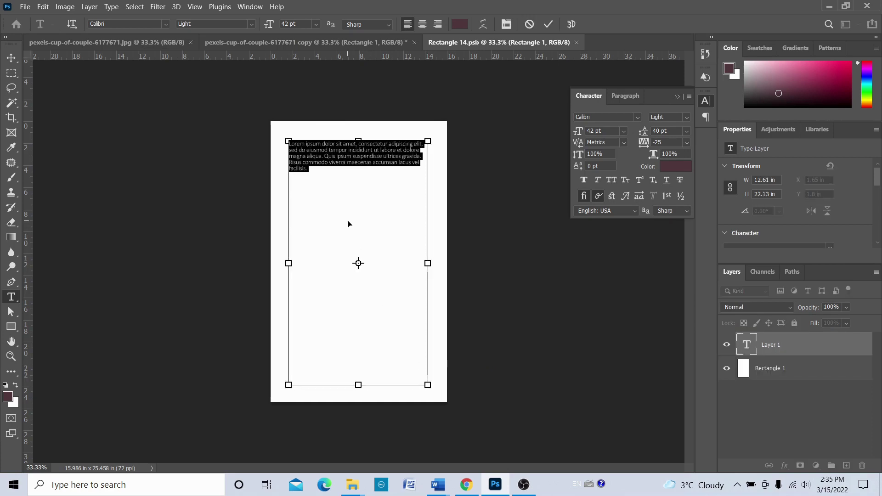
pyautogui.click(347, 222)
pyautogui.write('Lorem ipsum dolor sit amet, consectetur adipiscing elit, sed do eiusmod tempor incididunt ut labore et dolore magna aliqua. Quis ipsum suspendisse ultrices gravida. Risus commodo viverra maecenas accumsan lacus vel facilisis.')
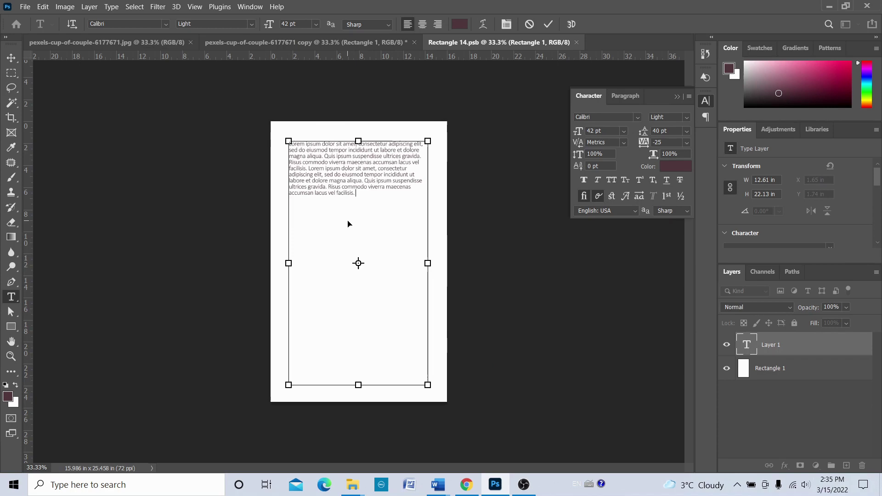
pyautogui.write('Lorem ipsum dolor sit amet, consectetur adipiscing elit, sed do eiusmod tempor incididunt ut labore et dolore magna aliqua. Quis ipsum suspendisse ultrices gravida. Risus commodo viverra maecenas accumsan lacus vel facilisis. Lorem ipsum dolor sit amet, consectetur adipiscing elit, sed do eiusmod tempor incididunt ut labore et dolore magna aliqua. Quis ipsum suspendisse ultrices gravida. Risus commodo viverra maecenas accumsan lacus vel facilisis.')
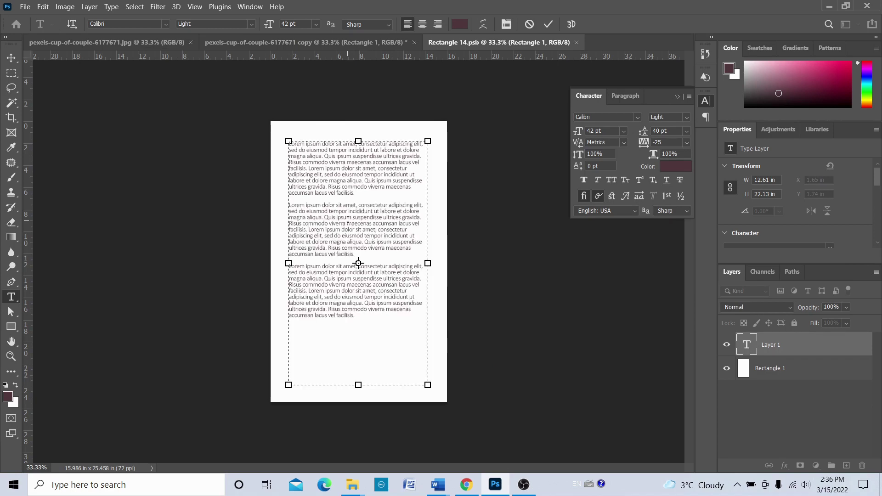
pyautogui.write('Lorem ipsum dolor sit amet, consectetur adipiscing elit, sed do eiusmod tempor incididunt ut labore et dolore magna aliqua. Quis ipsum suspendisse ultrices gravida. Risus commodo viverra maecenas accumsan lacus vel facilisis.')
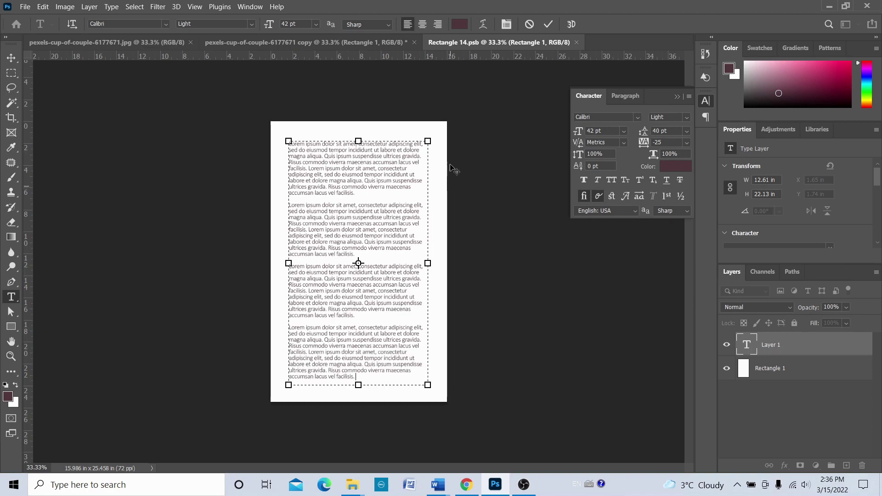
pyautogui.click(547, 27)
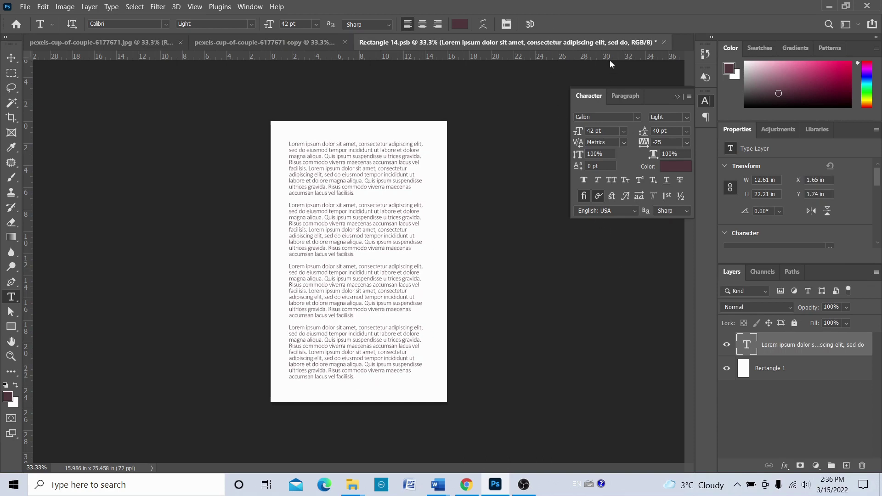
# Close Rectangle 14.psb, saving its changes when prompted
pyautogui.click(663, 42)
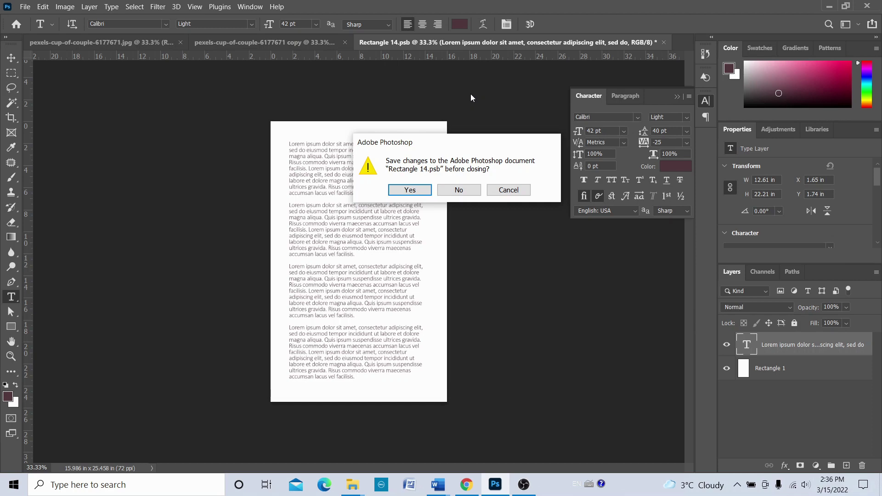
pyautogui.click(409, 190)
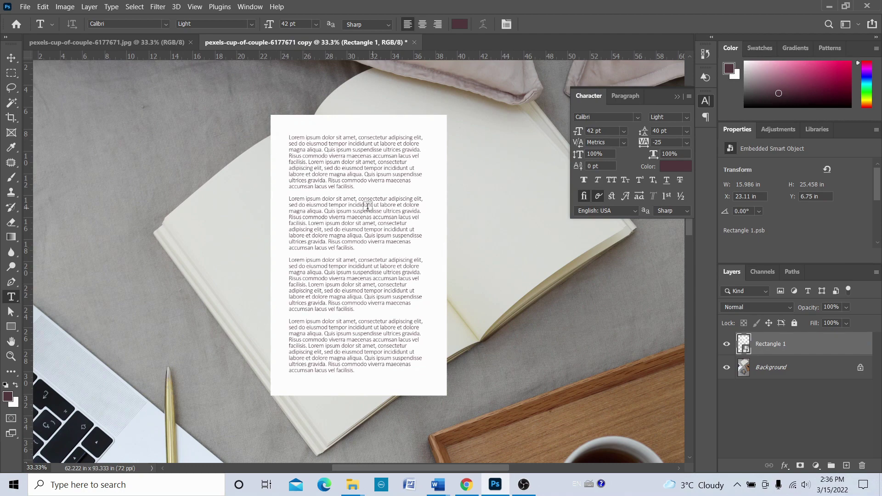
# Free-transform the text page, distorting its four corners onto the left page's corners at about -34.54°
pyautogui.click(11, 58)
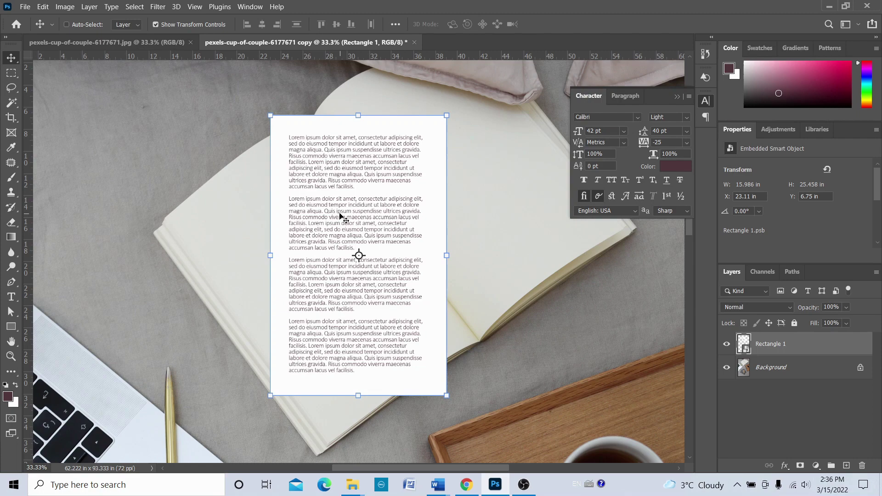
pyautogui.press('ctrl')
pyautogui.hotkey('ctrl', 't')
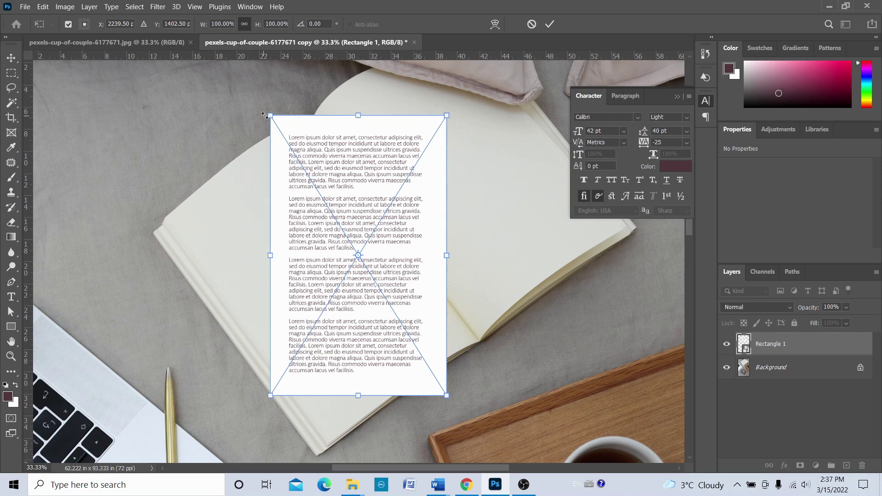
pyautogui.moveTo(272, 118); pyautogui.dragTo(165, 218)
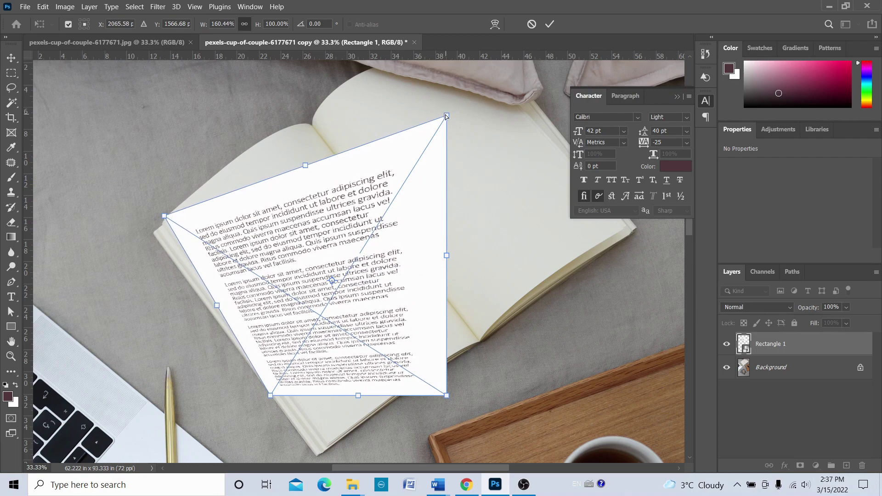
pyautogui.moveTo(446, 116); pyautogui.dragTo(313, 122)
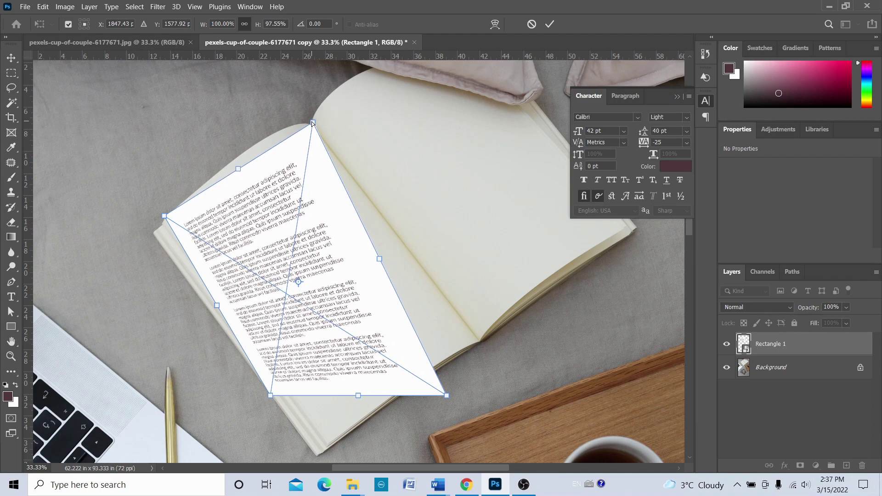
pyautogui.moveTo(446, 395); pyautogui.dragTo(481, 339)
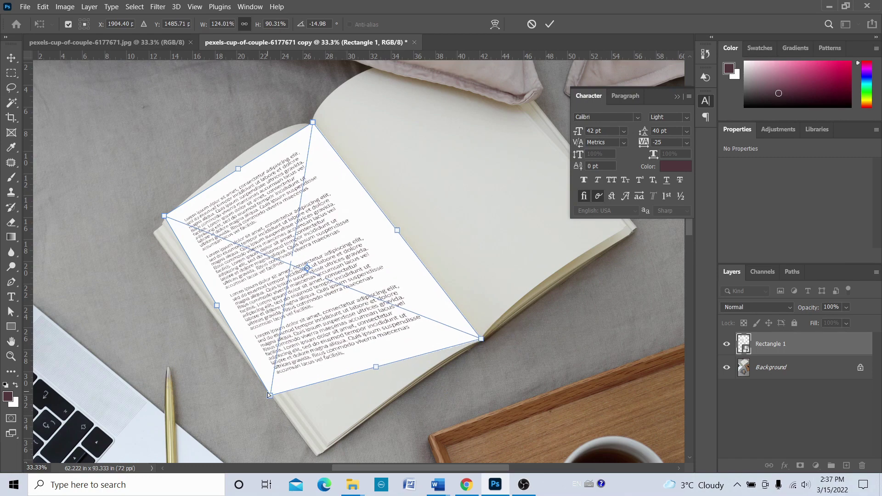
pyautogui.moveTo(271, 395); pyautogui.dragTo(329, 444)
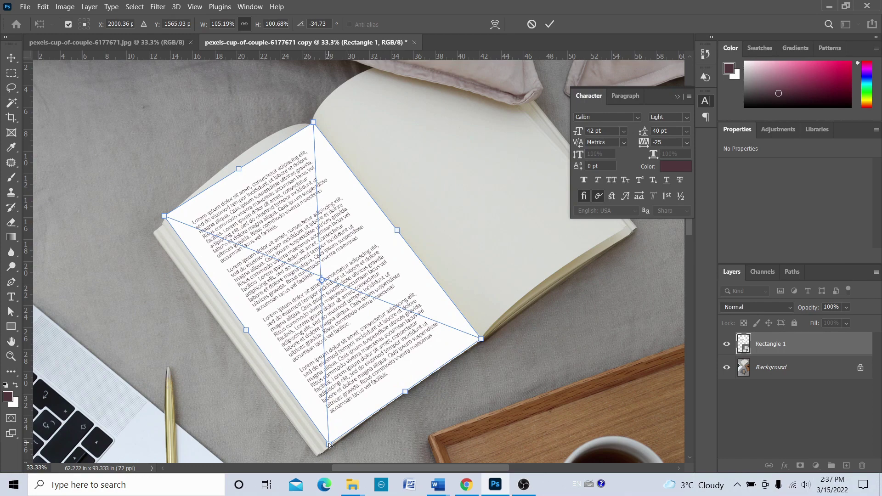
pyautogui.moveTo(329, 445); pyautogui.dragTo(330, 444)
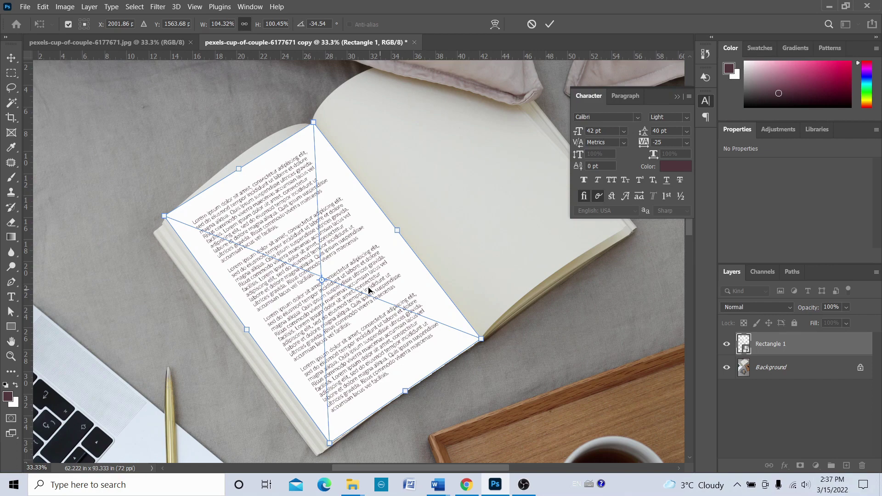
# Warp the text page, curving its top edge, bottom edge and interior mesh to fit the notebook's left page
pyautogui.rightClick(320, 273)
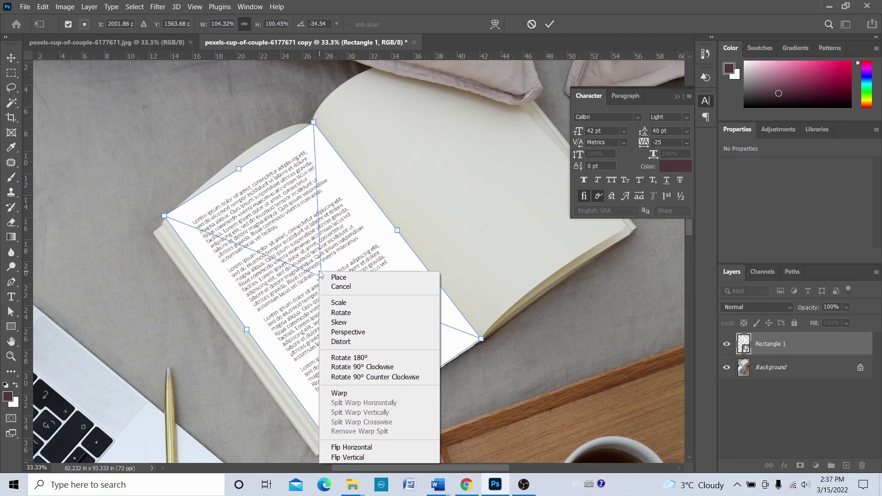
pyautogui.click(340, 394)
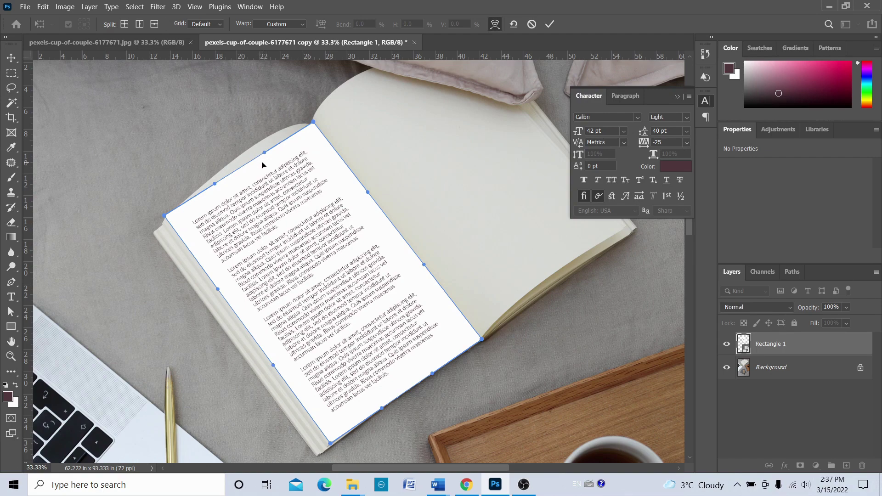
pyautogui.moveTo(262, 164)
pyautogui.mouseDown()
pyautogui.moveTo(259, 137)
pyautogui.moveTo(261, 152)
pyautogui.mouseUp()
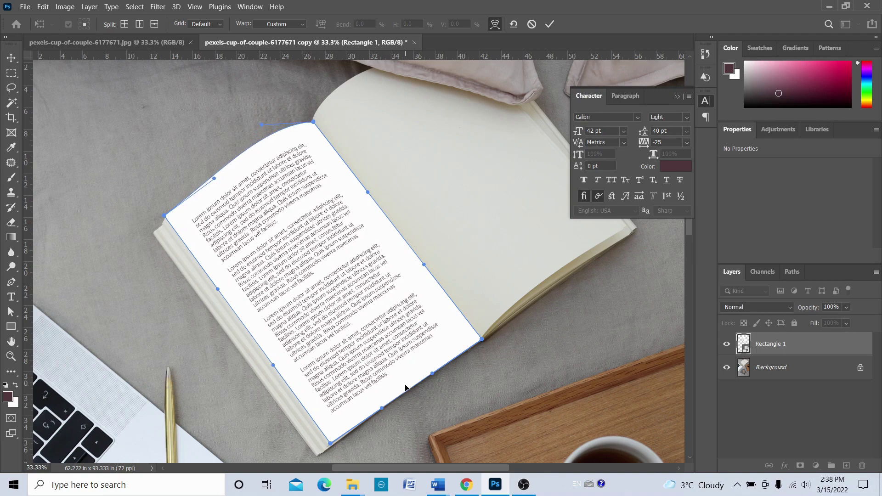
pyautogui.moveTo(408, 392); pyautogui.dragTo(407, 381)
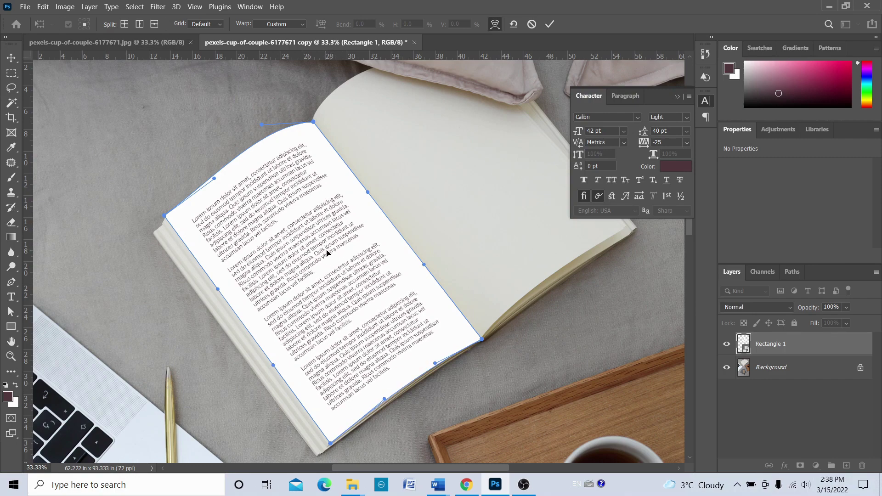
pyautogui.moveTo(326, 256); pyautogui.dragTo(328, 250)
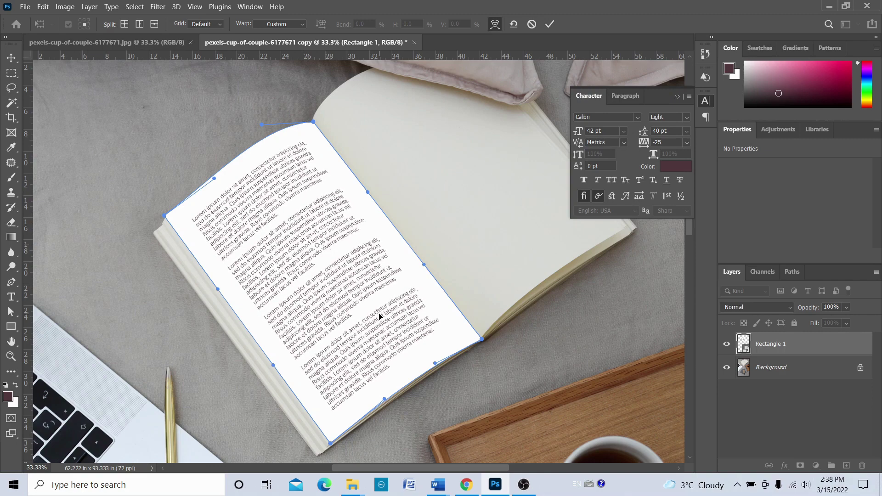
pyautogui.moveTo(380, 315); pyautogui.dragTo(379, 314)
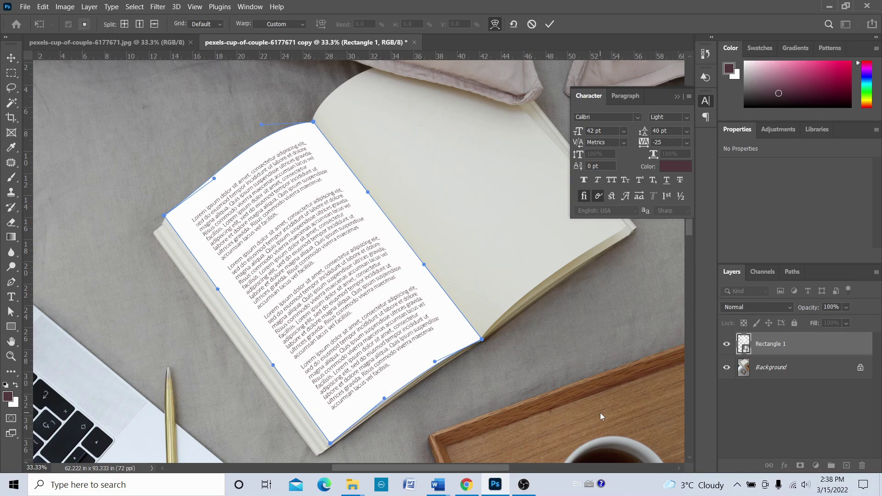
# Commit the warp and set the Rectangle 1 layer's blend mode to Multiply
pyautogui.press('Return')
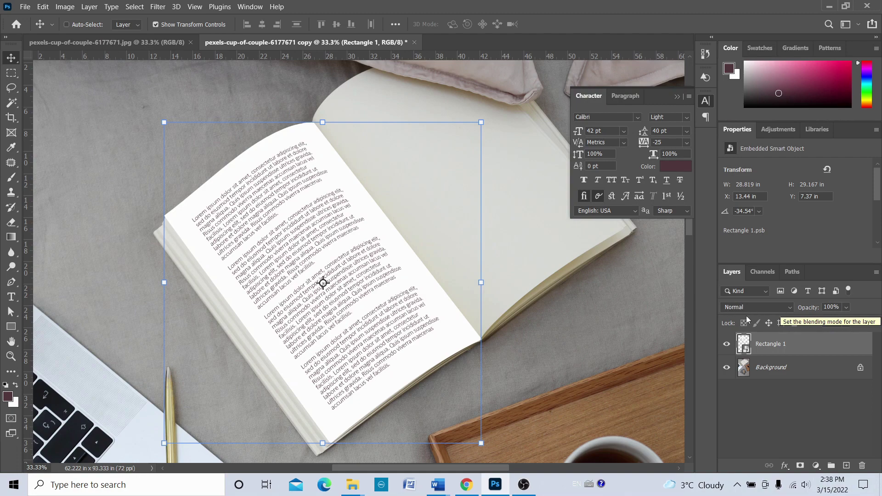
pyautogui.click(791, 307)
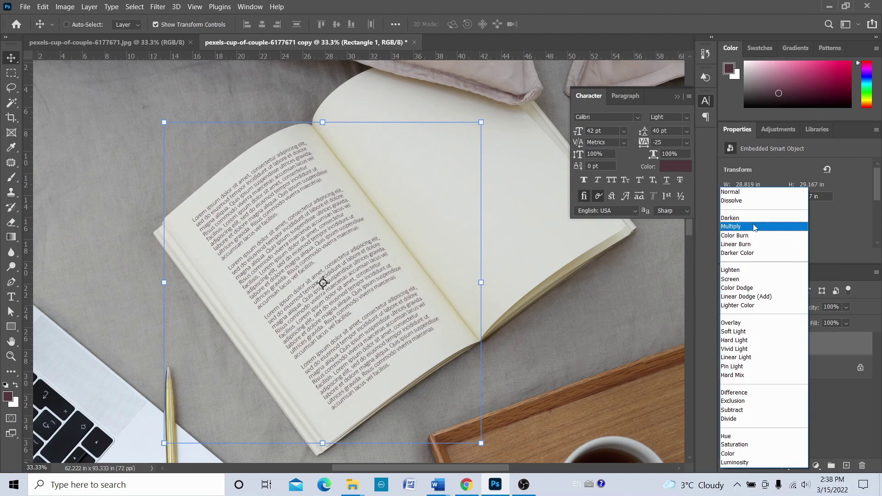
pyautogui.click(753, 227)
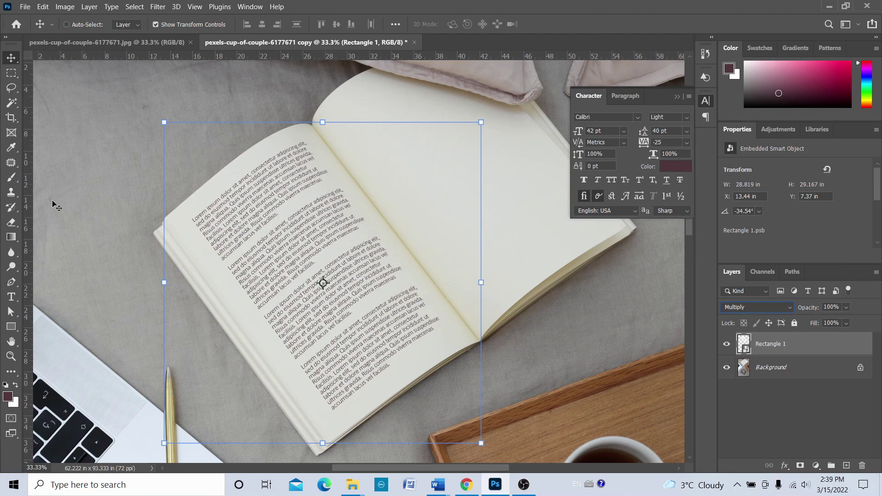
# Select the Rectangular Marquee tool in the toolbar
pyautogui.click(11, 74)
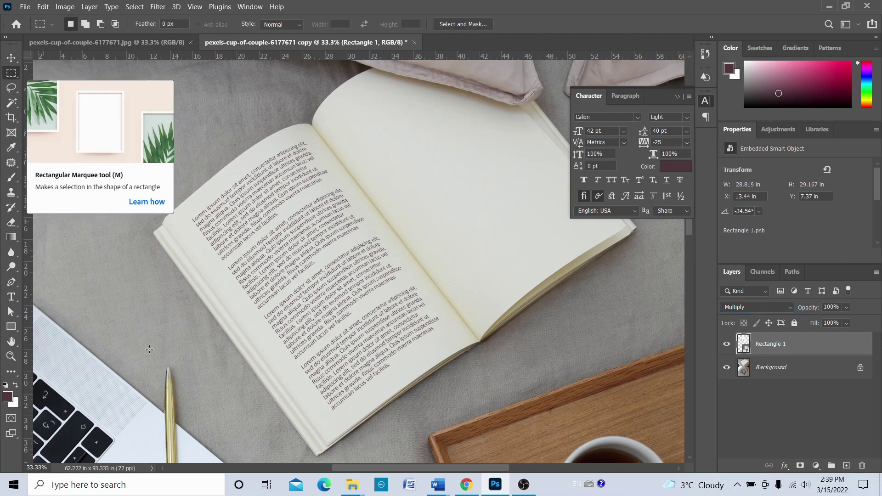